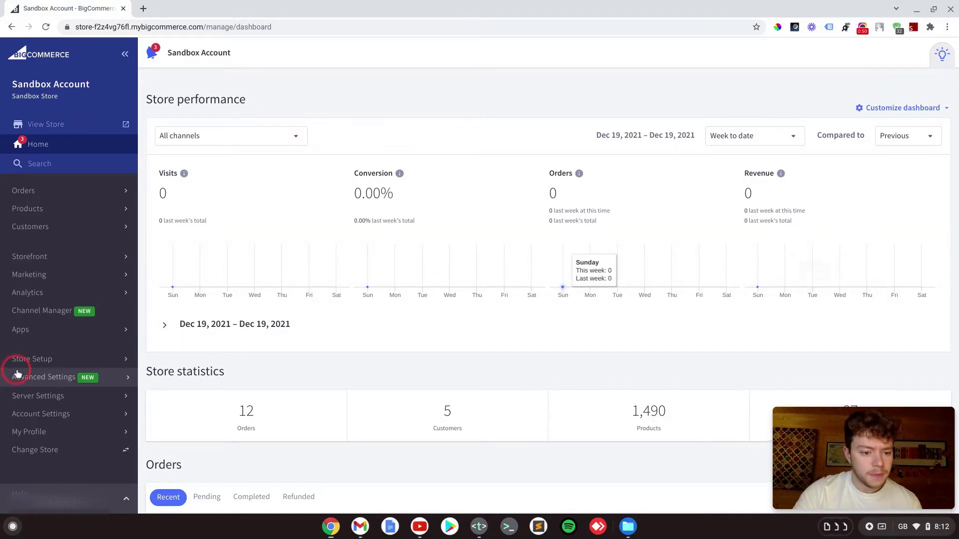
Reach the manual Tax Rates & Zones list via Store Setup > Tax > Manual Tax Edit
left_click(39, 359)
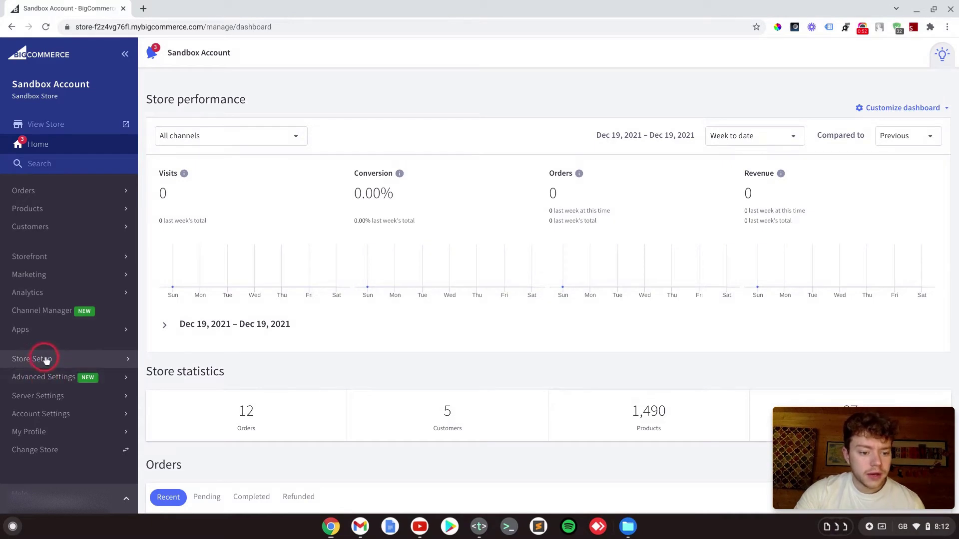
left_click(43, 361)
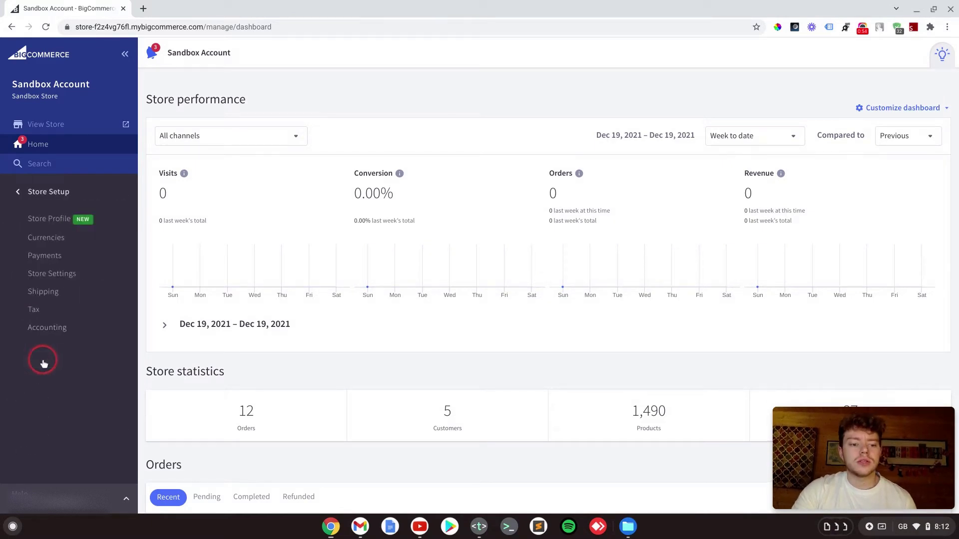
left_click(34, 309)
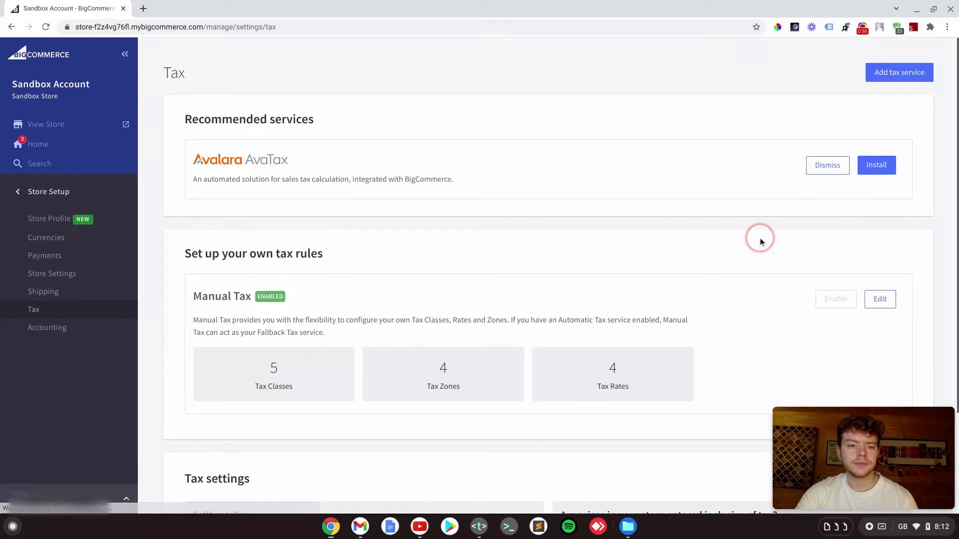
scroll(642, 194, "down", 2)
scroll(643, 194, "down", 1)
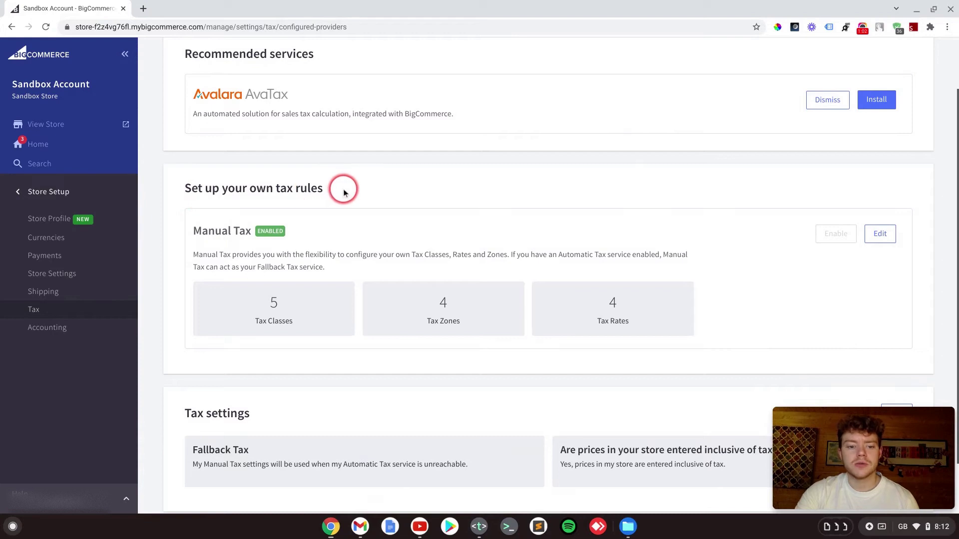
left_click(879, 233)
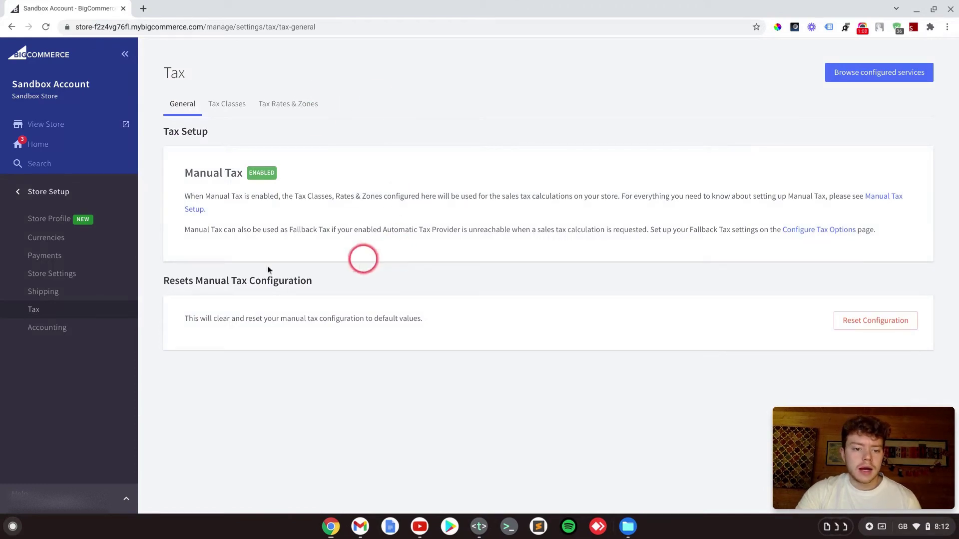
left_click(287, 106)
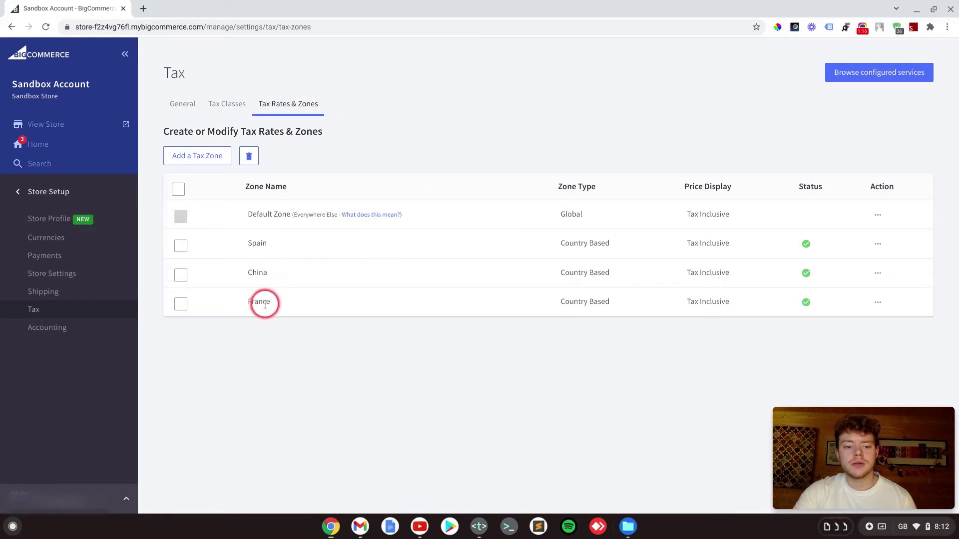
Start a new tax zone and name it United Kingdom
left_click(189, 156)
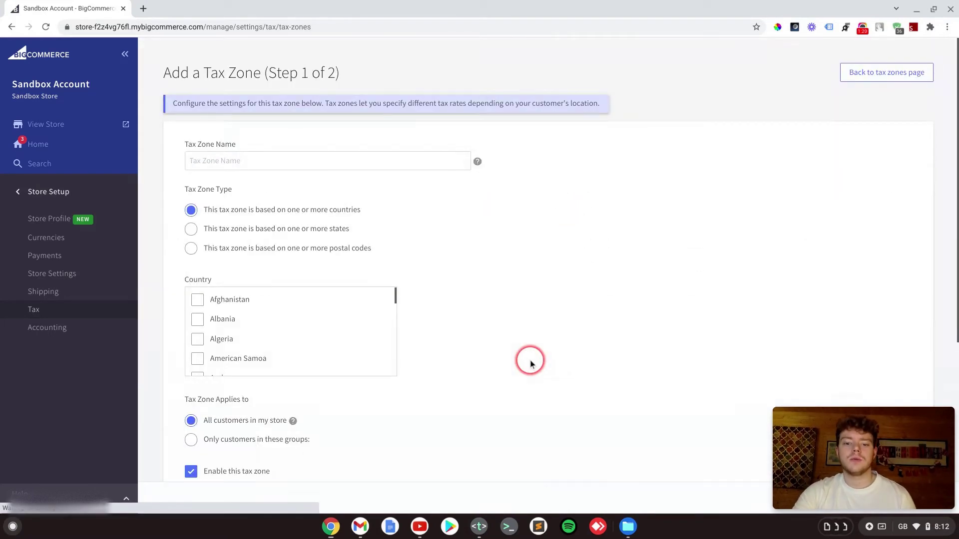
left_click(354, 161)
type("United Kingdom")
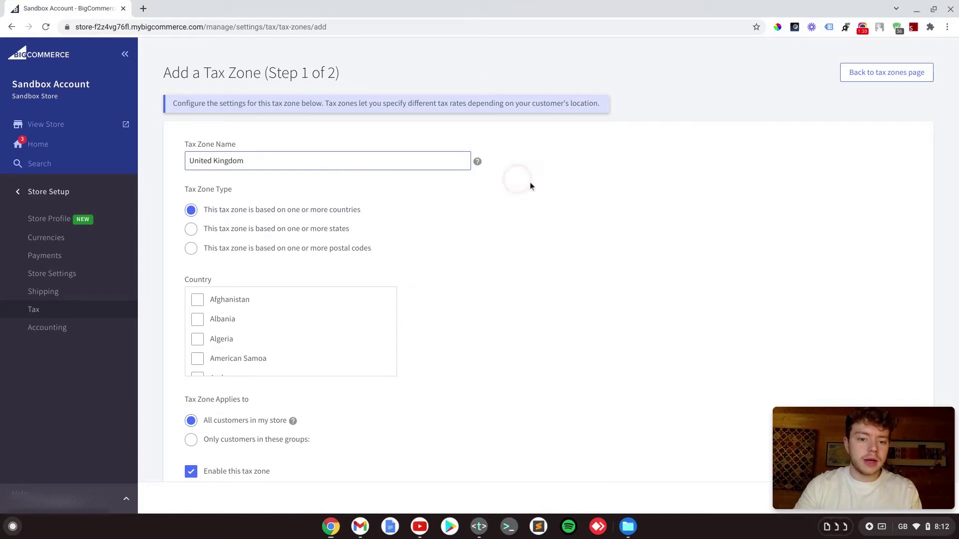
left_click(492, 218)
scroll(492, 217, "down", 2)
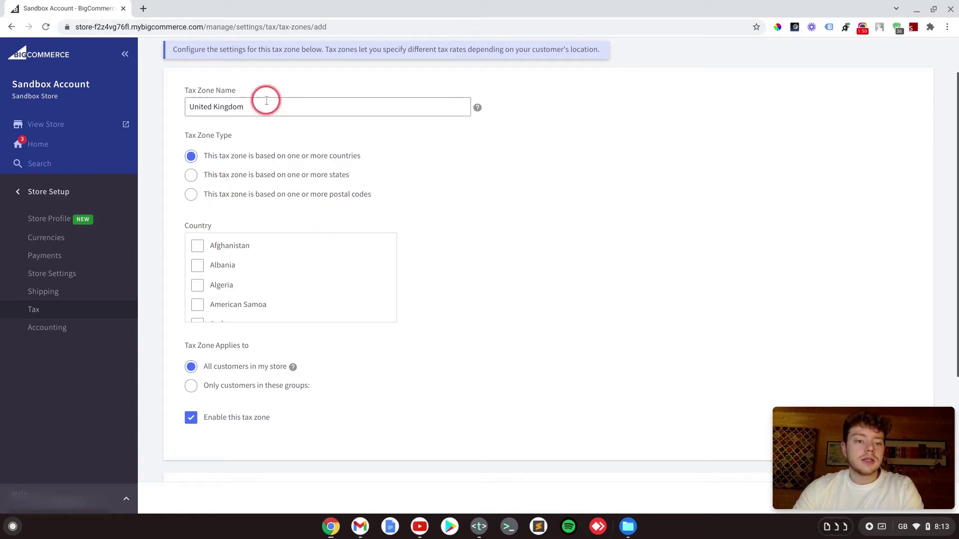
scroll(257, 280, "down", 3)
scroll(257, 280, "down", 10)
scroll(257, 280, "down", 10)
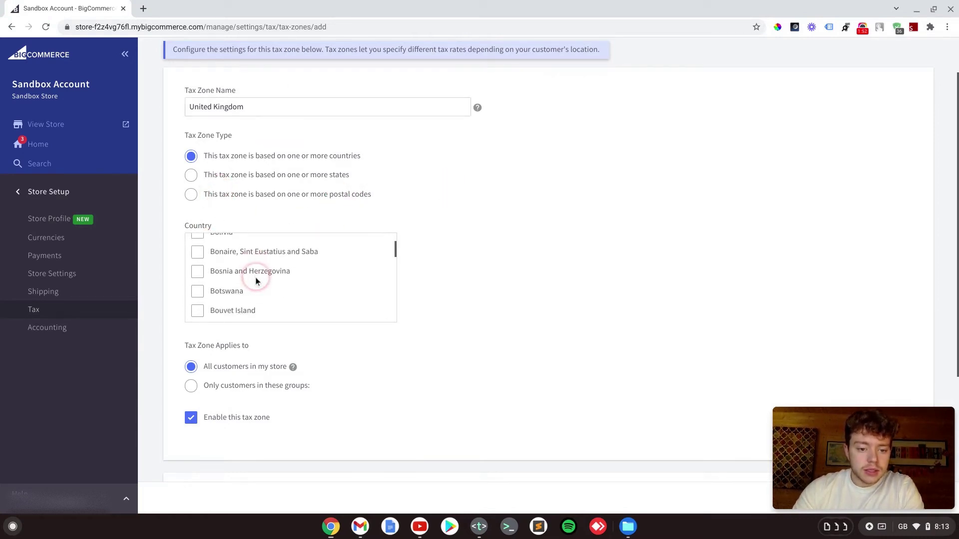
scroll(256, 280, "down", 10)
scroll(256, 280, "down", 10)
scroll(256, 280, "down", 5)
scroll(256, 281, "up", 2)
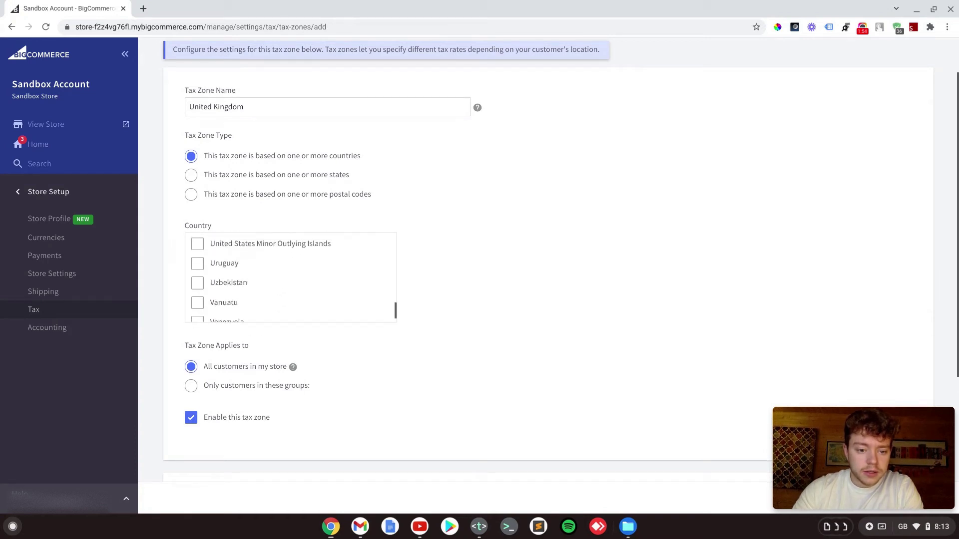
scroll(256, 281, "up", 2)
scroll(256, 280, "up", 1)
Include United Kingdom as the zone's country and apply it to all customers in the store
left_click(197, 296)
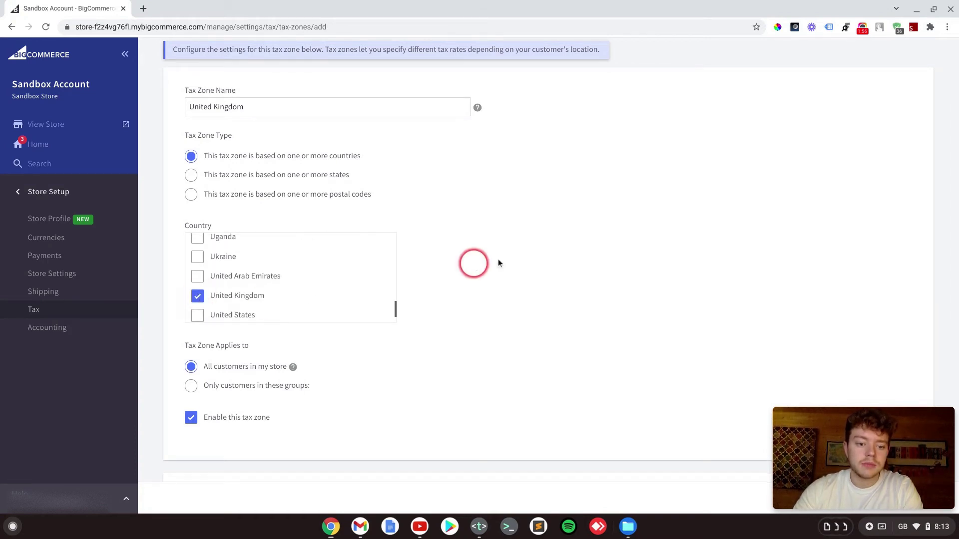
scroll(502, 232, "down", 3)
scroll(502, 233, "down", 2)
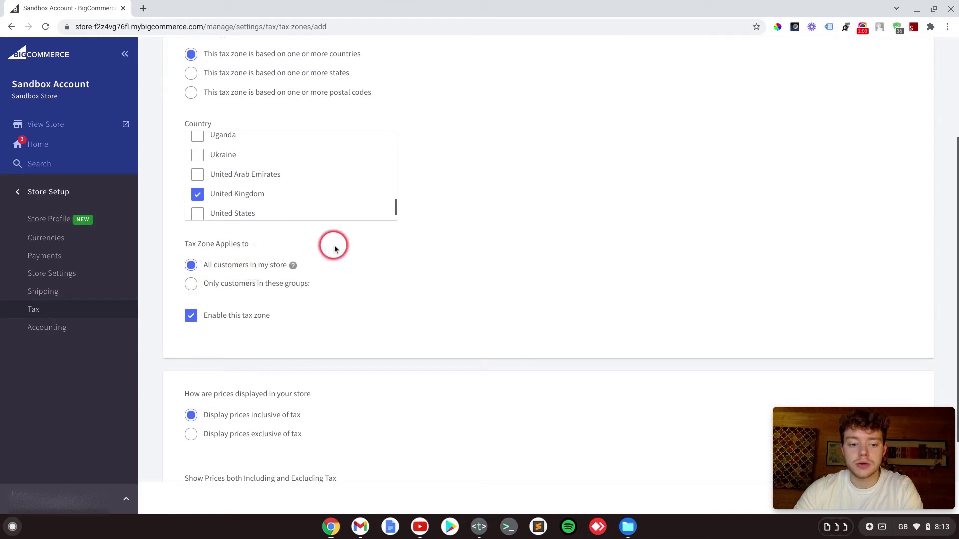
left_click(191, 284)
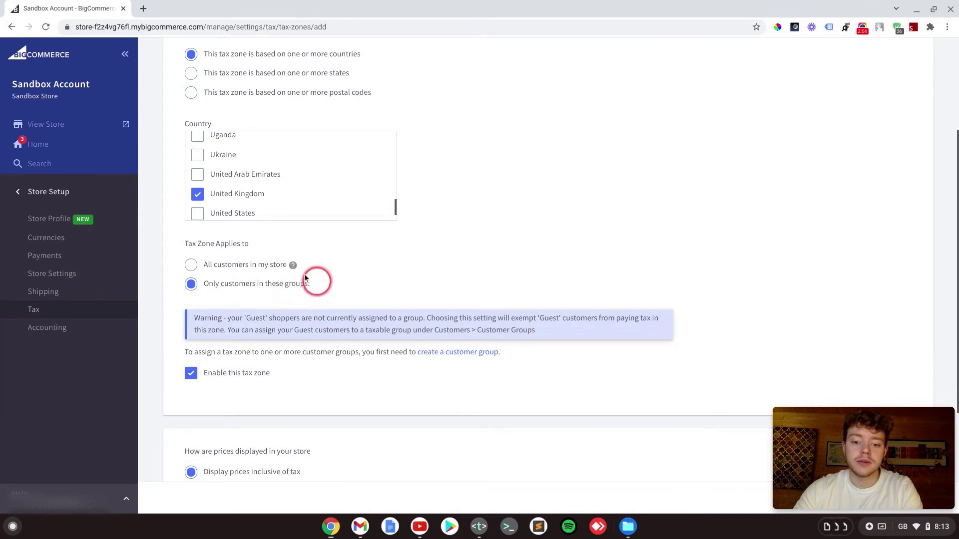
left_click(191, 265)
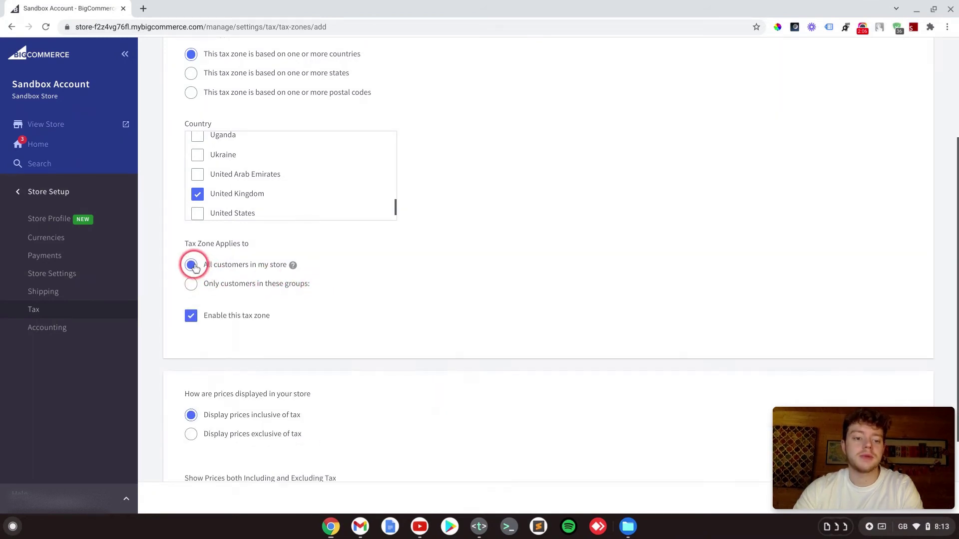
scroll(357, 256, "down", 2)
scroll(418, 136, "down", 1)
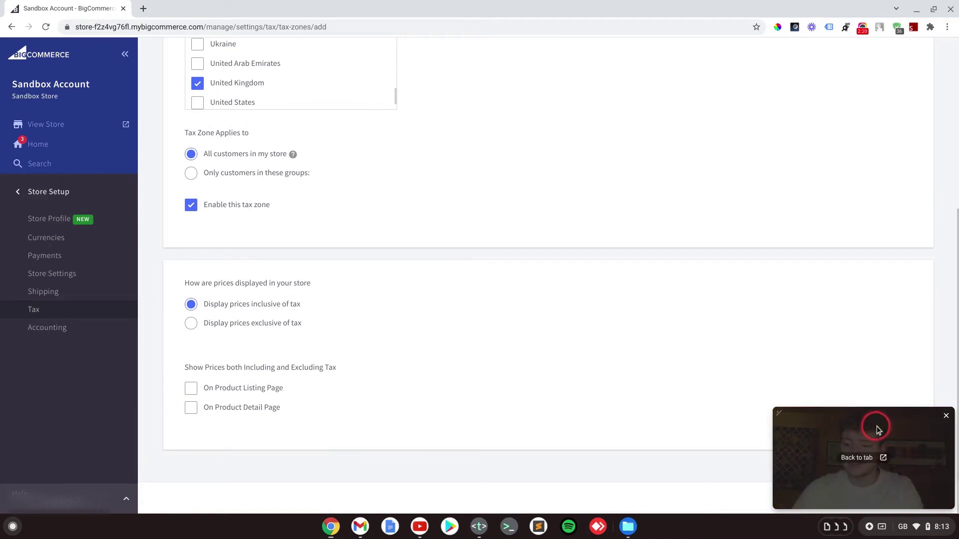
left_click_drag(821, 420, 878, 337)
Save the United Kingdom zone and begin a tax rate named UK for it
left_click(919, 498)
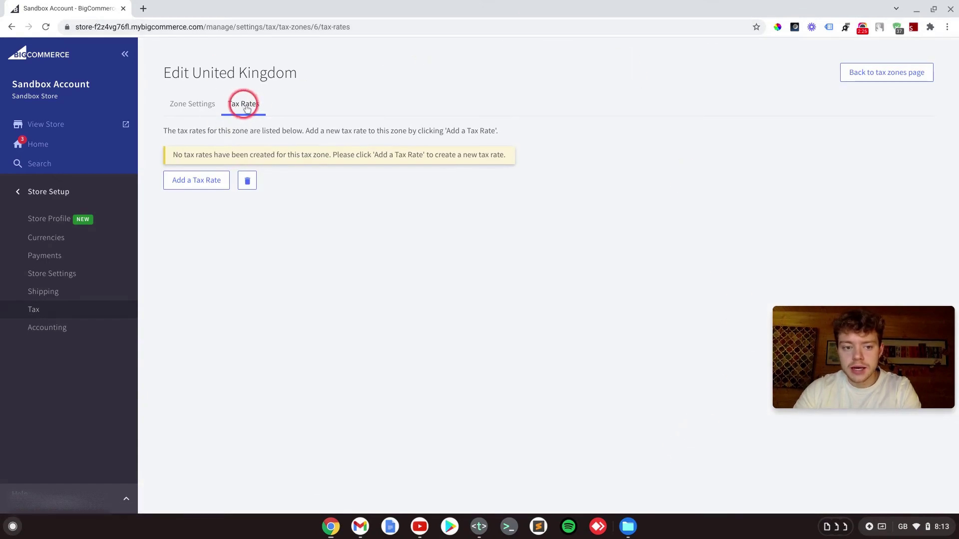
left_click(196, 180)
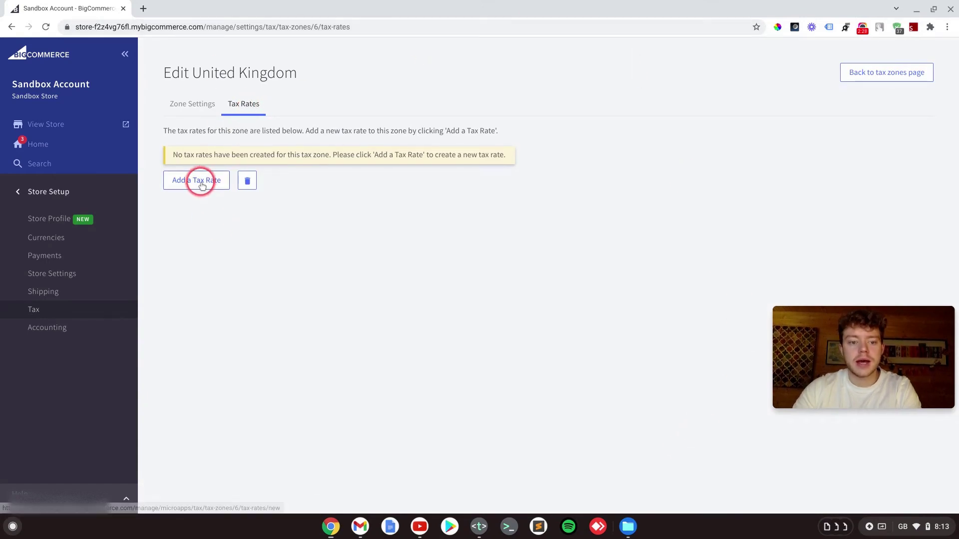
left_click(397, 195)
type("UK")
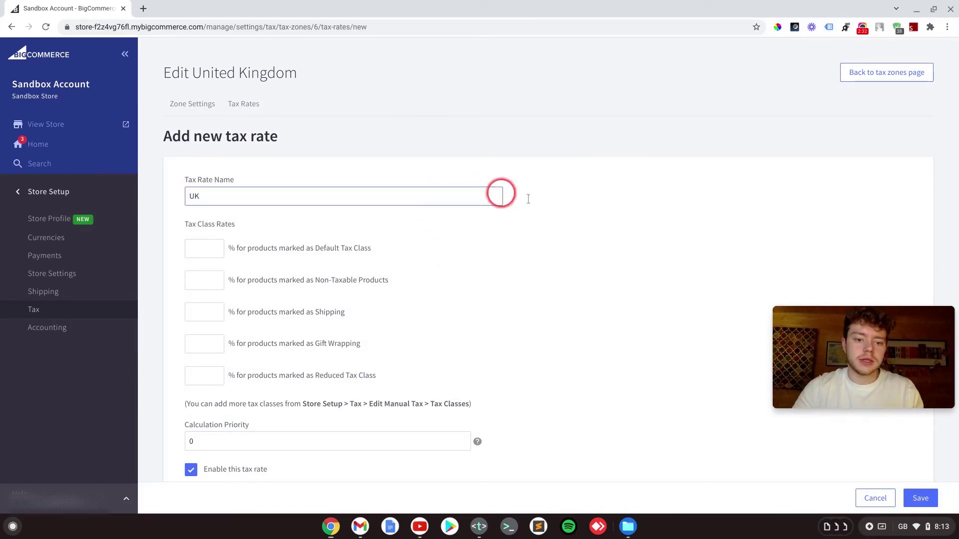
Set class rates: 20% default, 0% non-taxable, 20% shipping, 20% gift wrapping, 5% reduced
left_click(191, 251)
type("20")
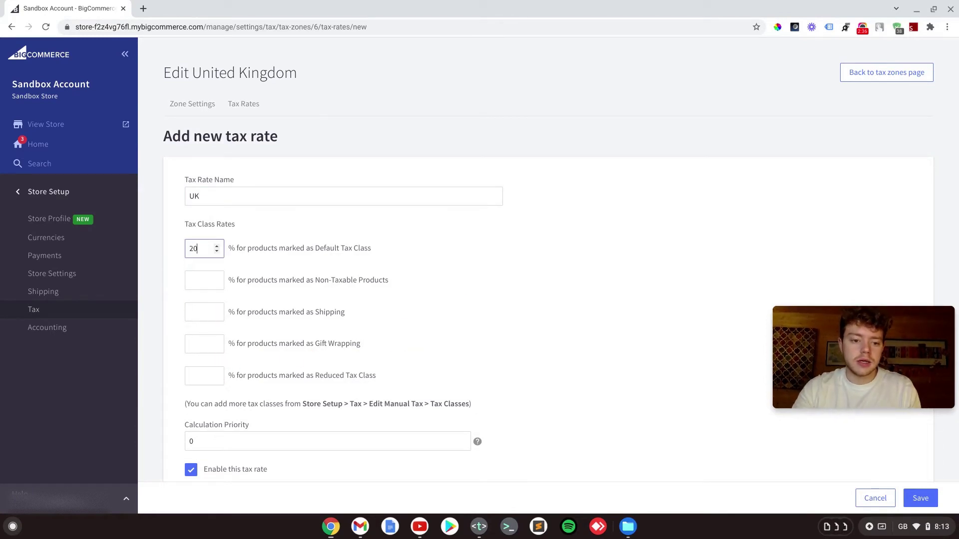
left_click(200, 277)
type("0")
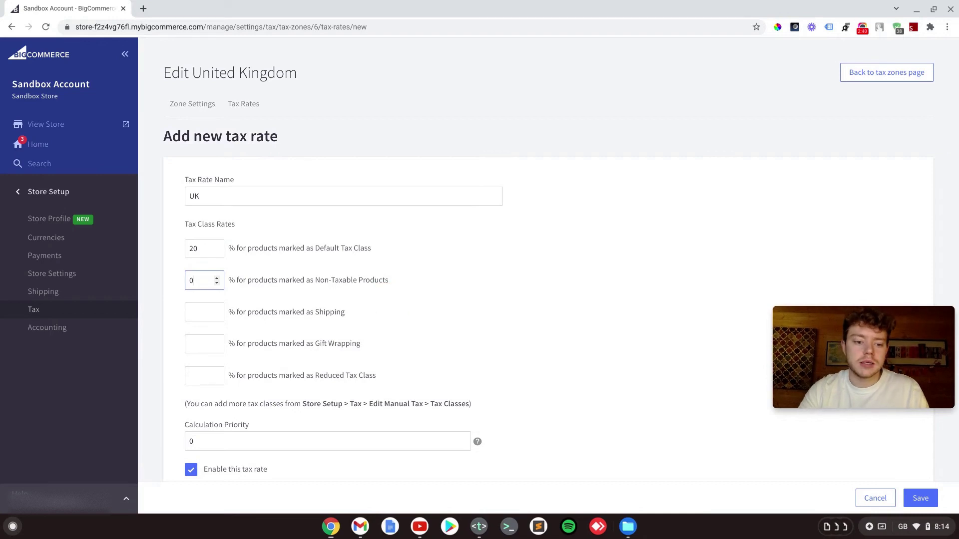
left_click(203, 343)
left_click(193, 313)
left_click(208, 349)
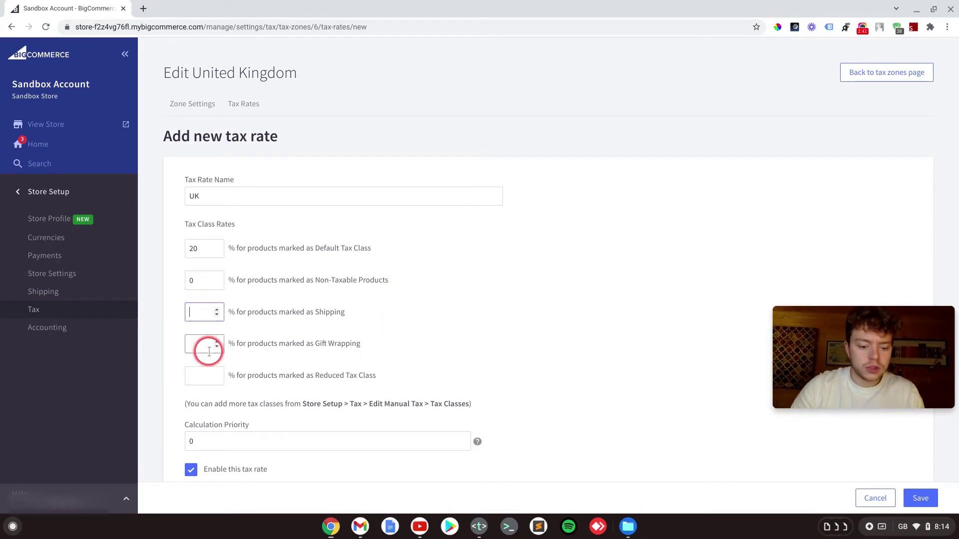
type("20")
left_click(202, 374)
left_click(196, 343)
type("20")
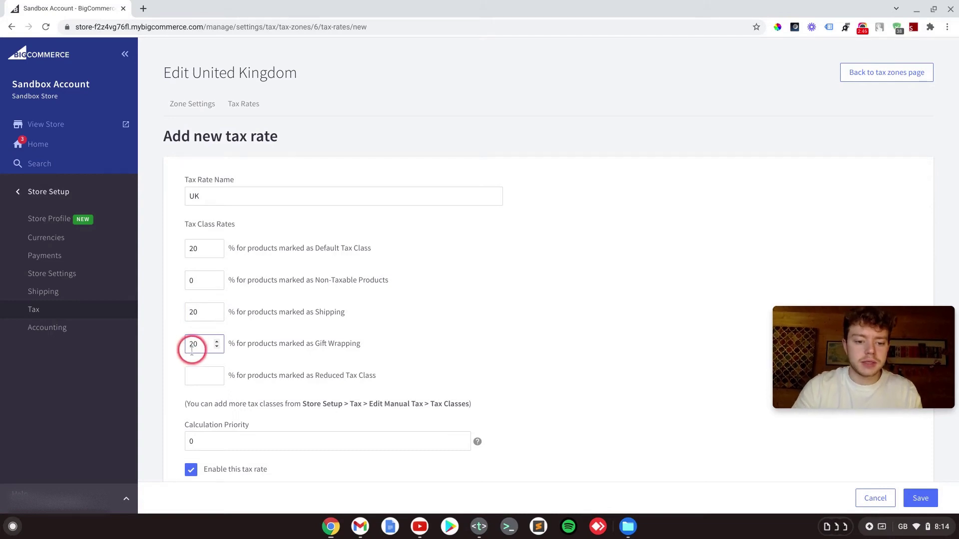
left_click(197, 377)
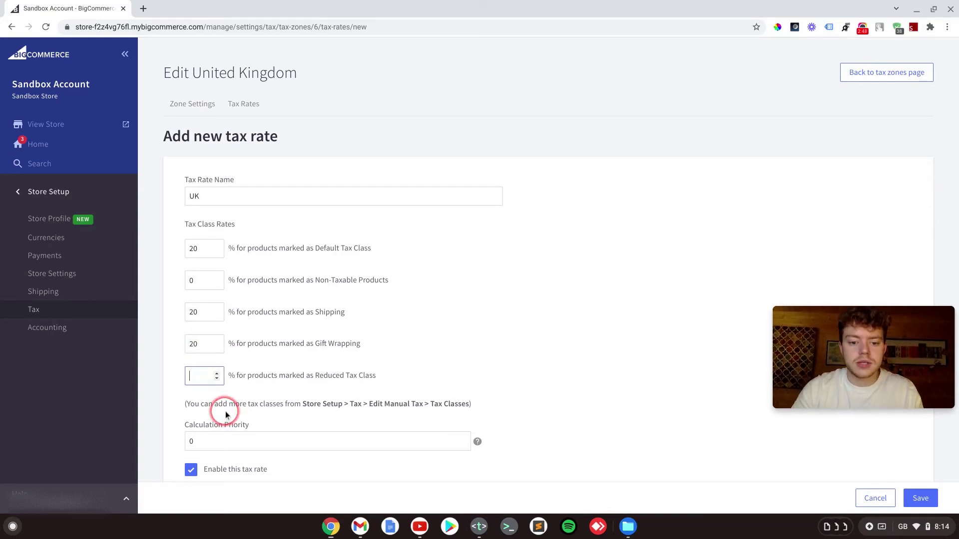
type("5")
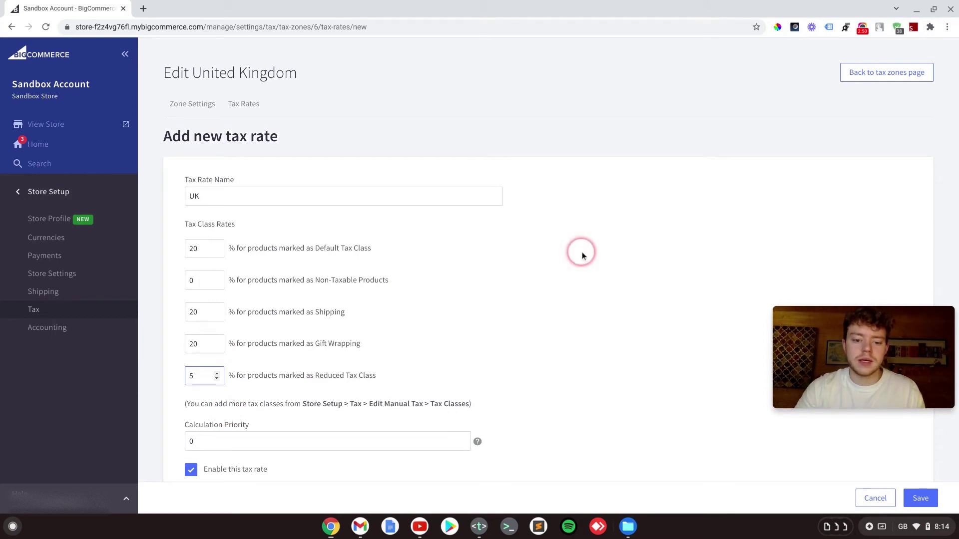
scroll(583, 255, "down", 1)
Leave calculation priority 0 and Enable checked, then save the UK tax rate
left_click(199, 390)
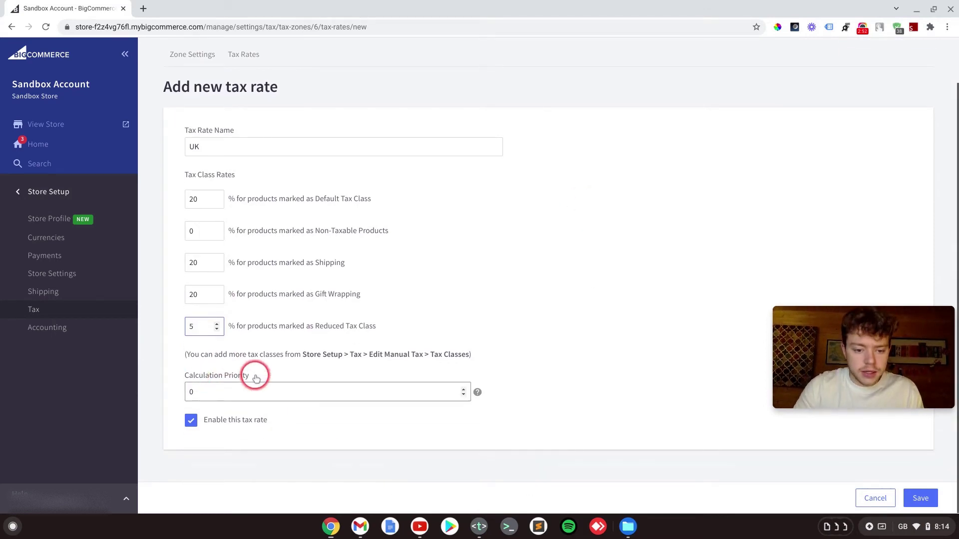
left_click(187, 408)
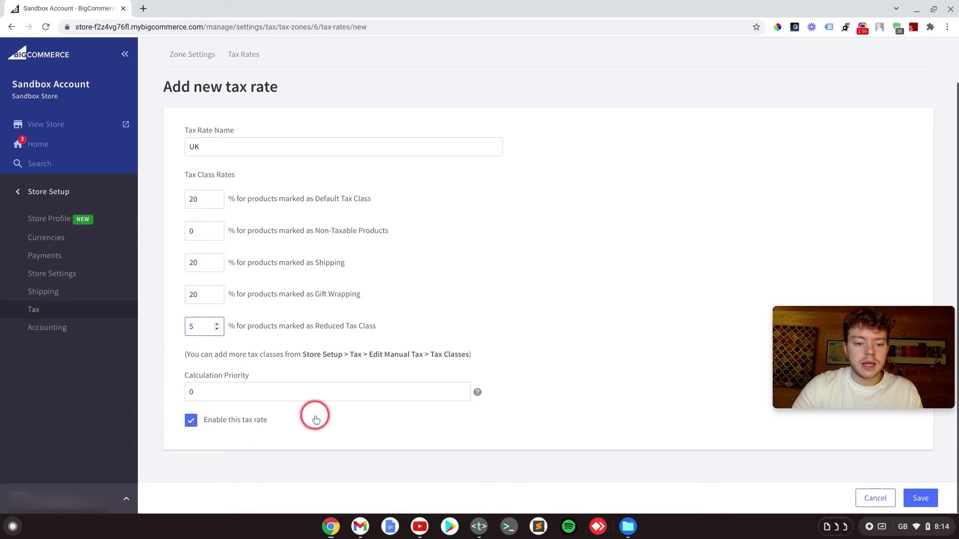
left_click(920, 498)
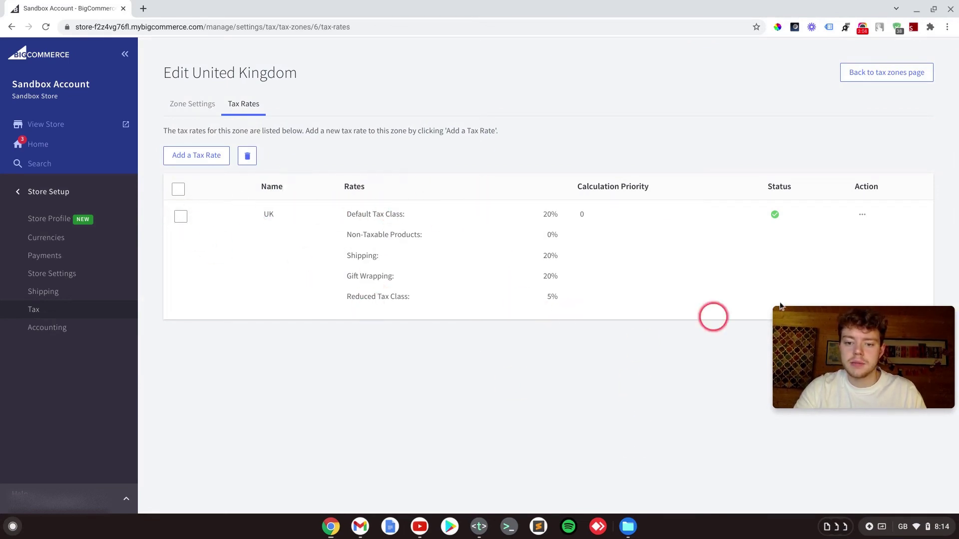
Return to the tax zones list and review the Spain zone's tax rates
left_click(869, 78)
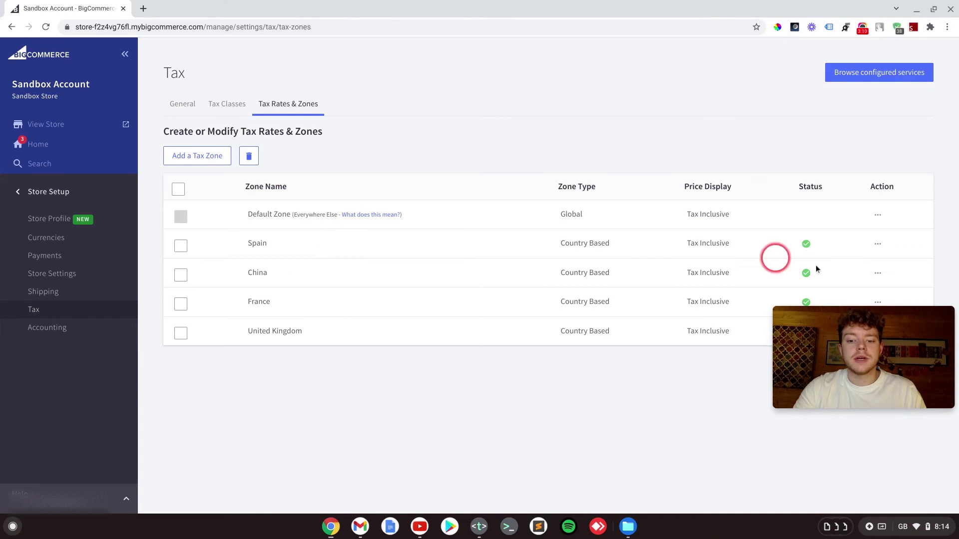
left_click_drag(856, 343, 852, 420)
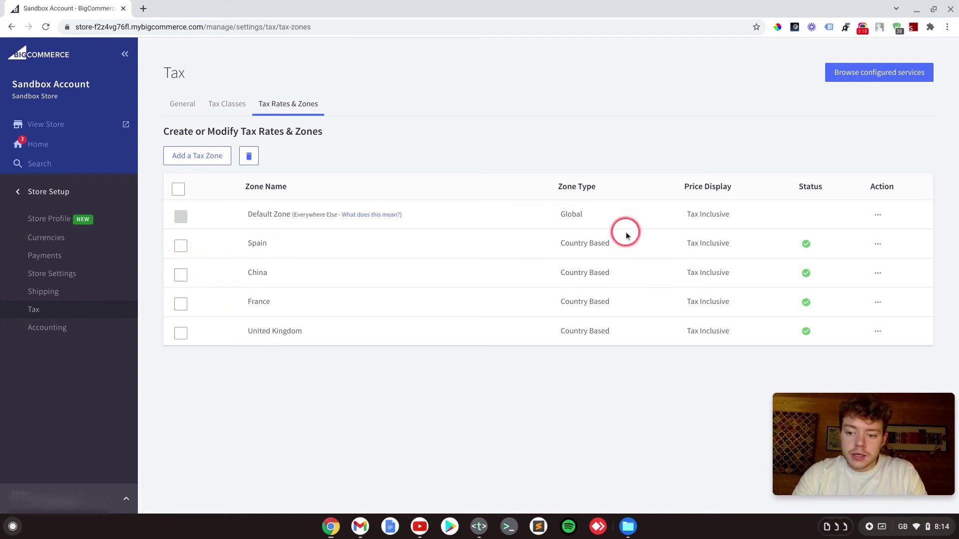
left_click(878, 243)
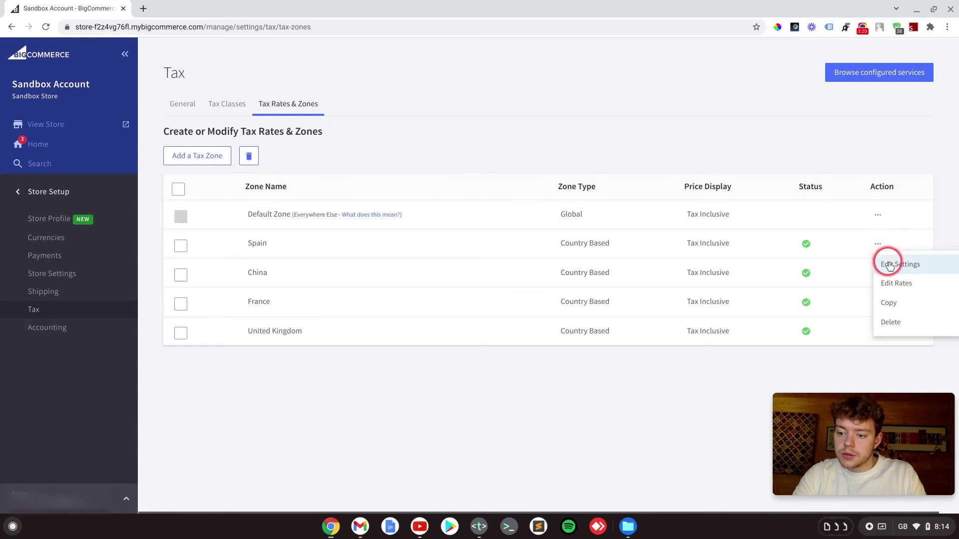
left_click(896, 283)
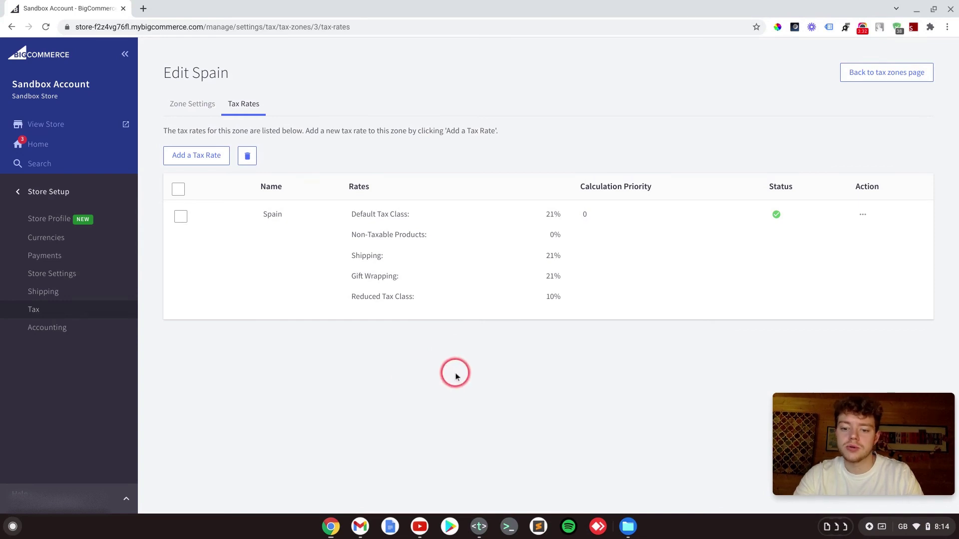
left_click(878, 72)
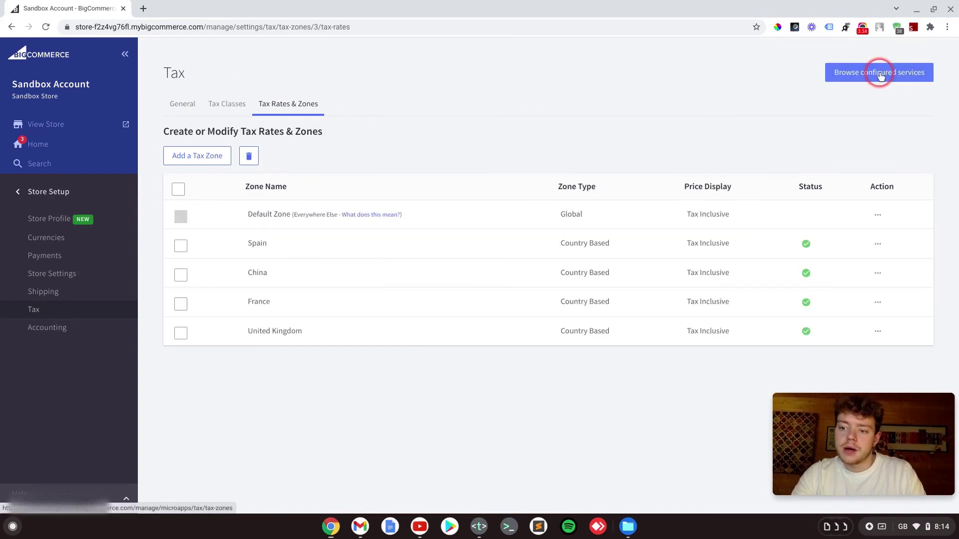
Review the China zone's tax rates, then return to the list at the France row
left_click(878, 273)
left_click(896, 312)
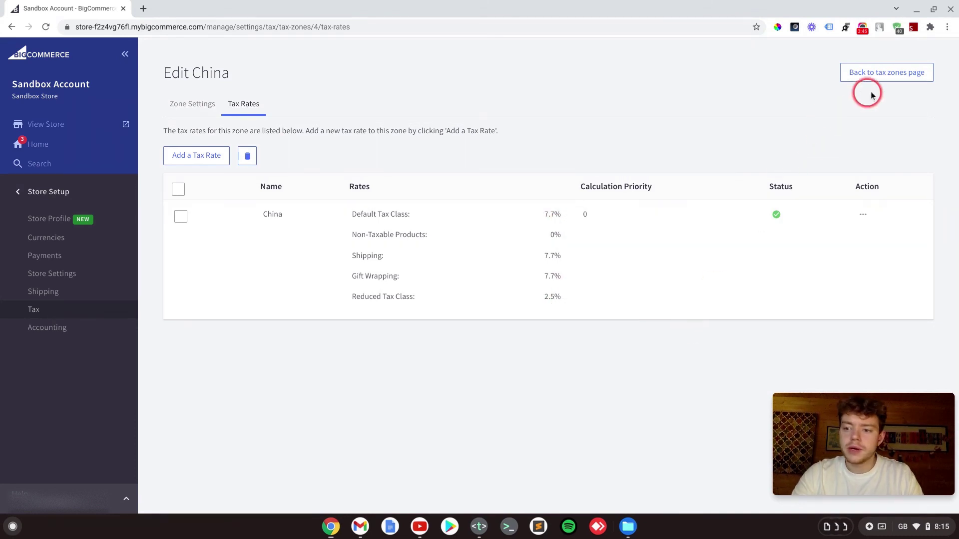
left_click(886, 72)
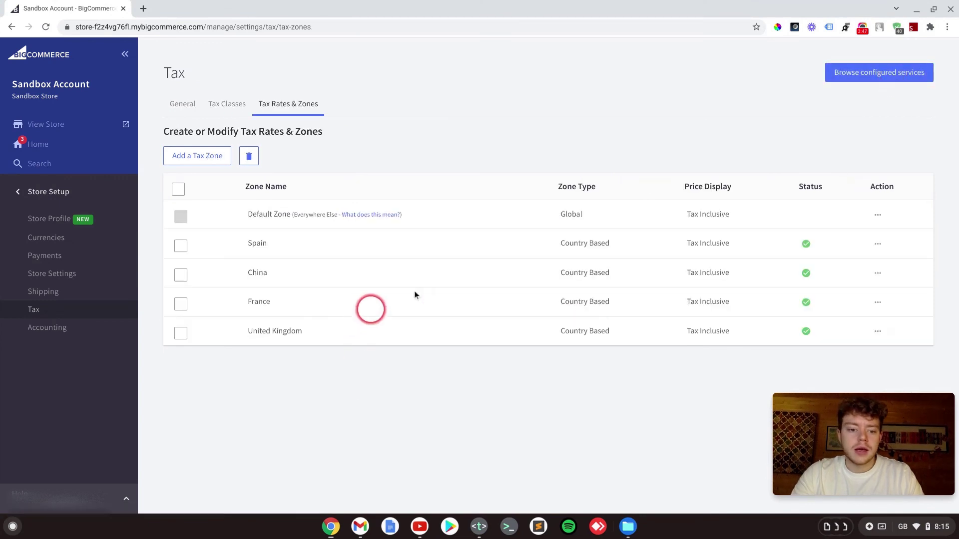
left_click(877, 302)
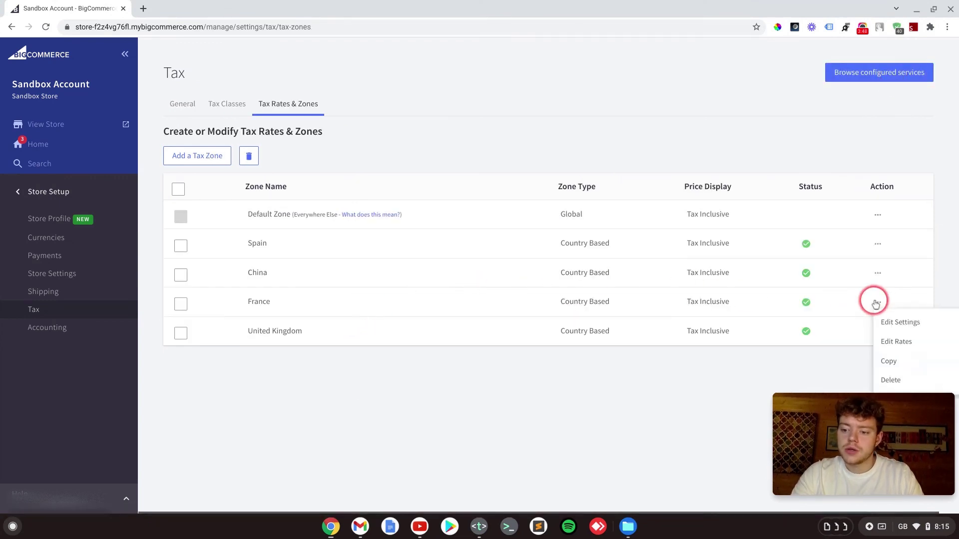
Show France's rates: 20% default, shipping and gift wrapping, 0% non-taxable, 10% reduced
left_click(896, 341)
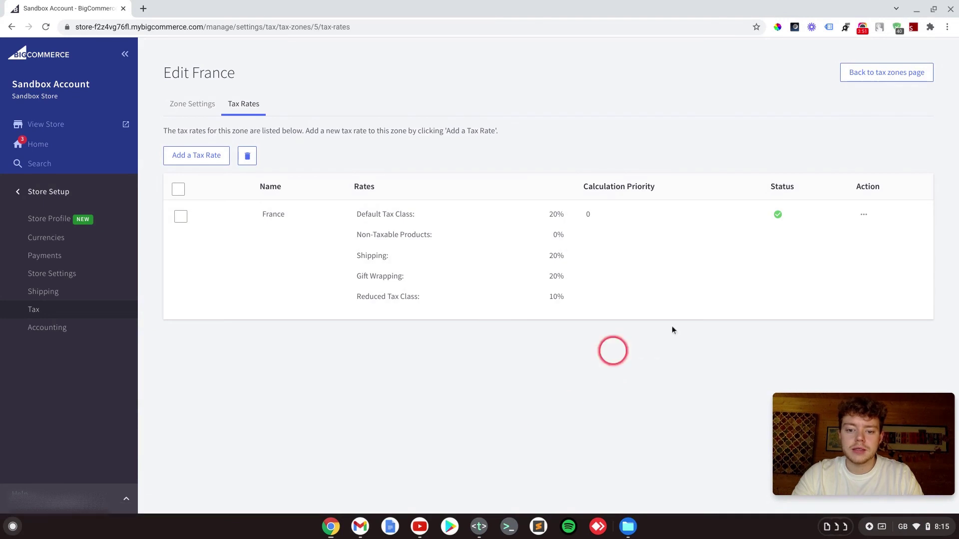